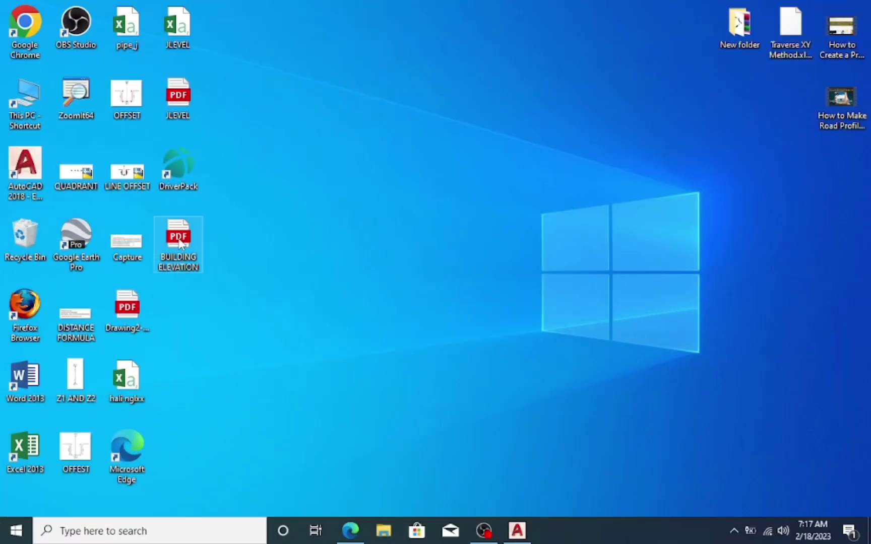
Step: Check the BUILDING ELEVATION PDF's properties and preview it in the PDF viewer
right_click(180, 252)
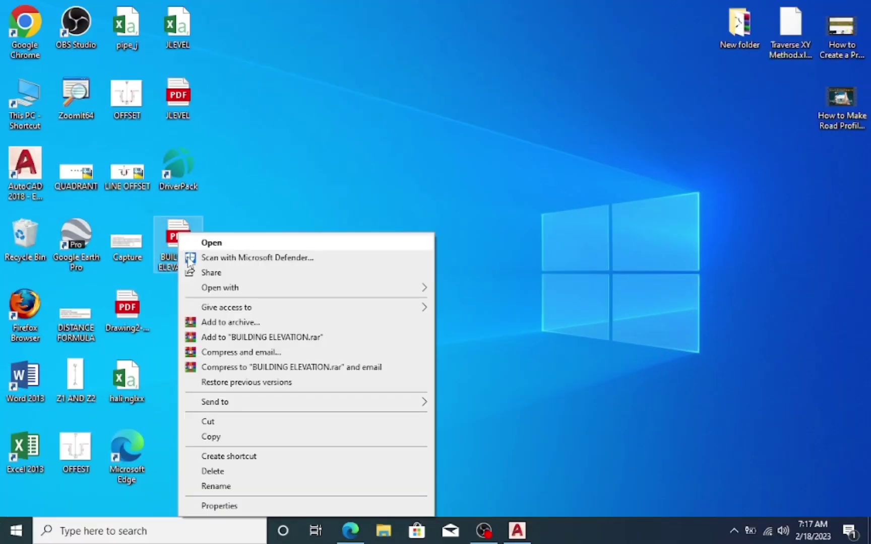
left_click(239, 506)
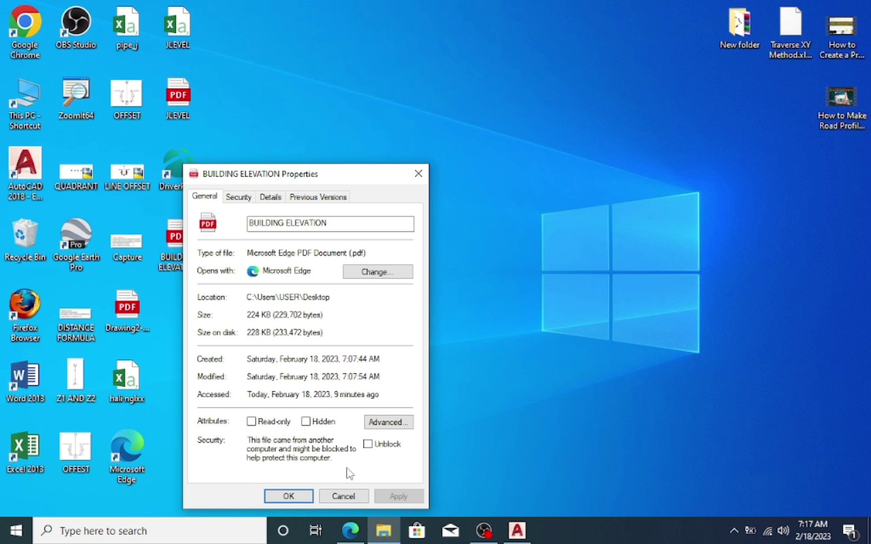
left_click(344, 496)
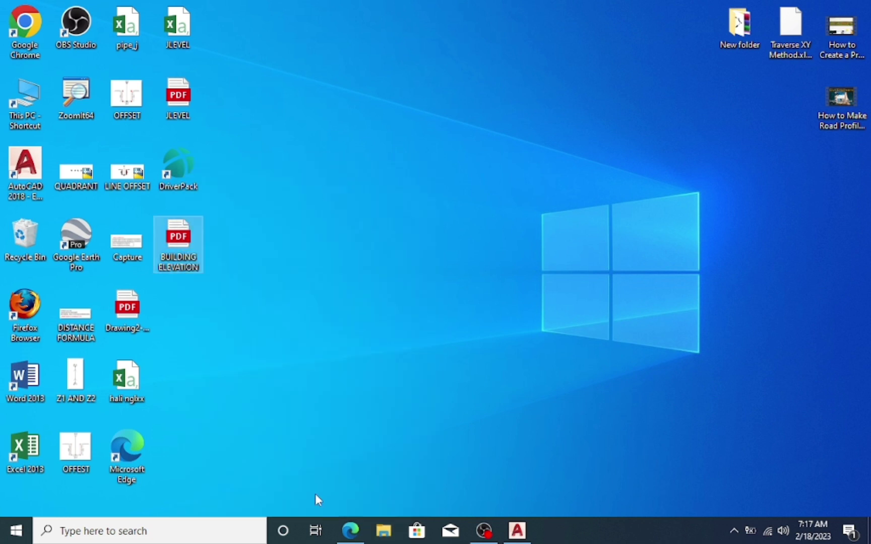
key("Return")
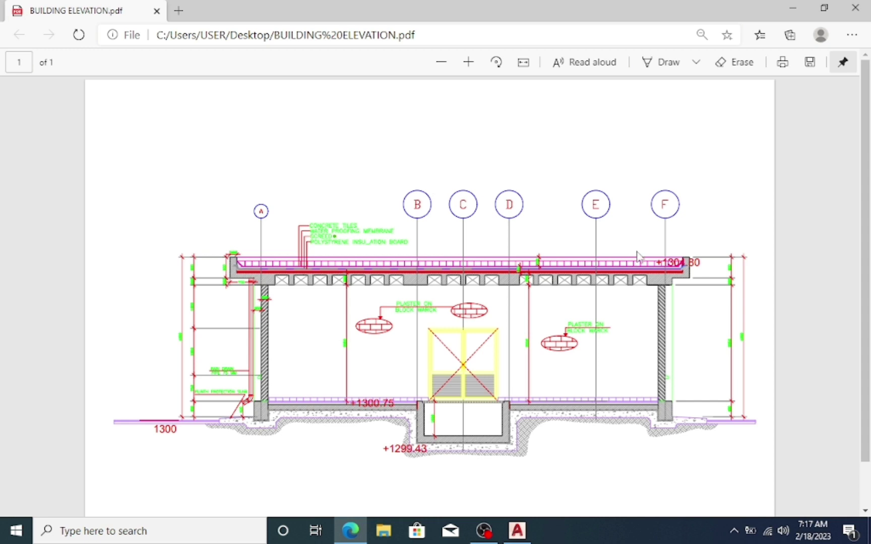
left_click(468, 62)
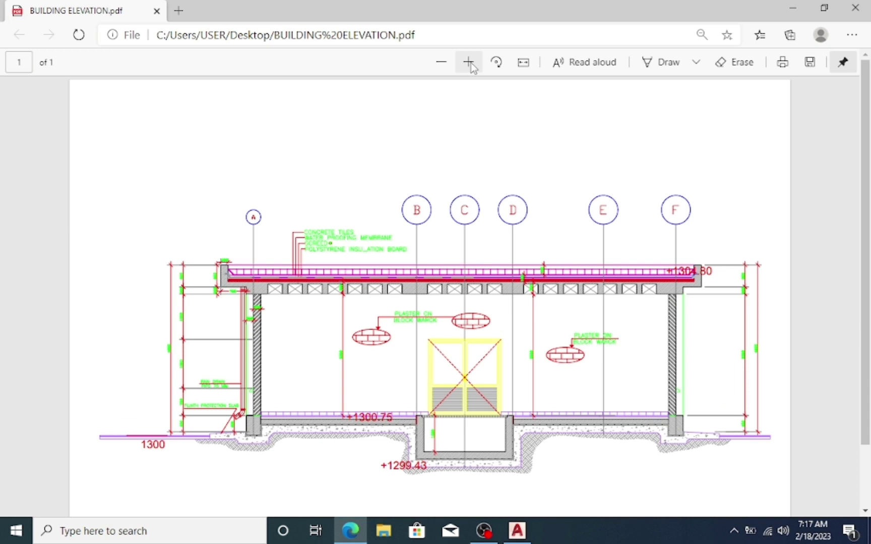
left_click(439, 62)
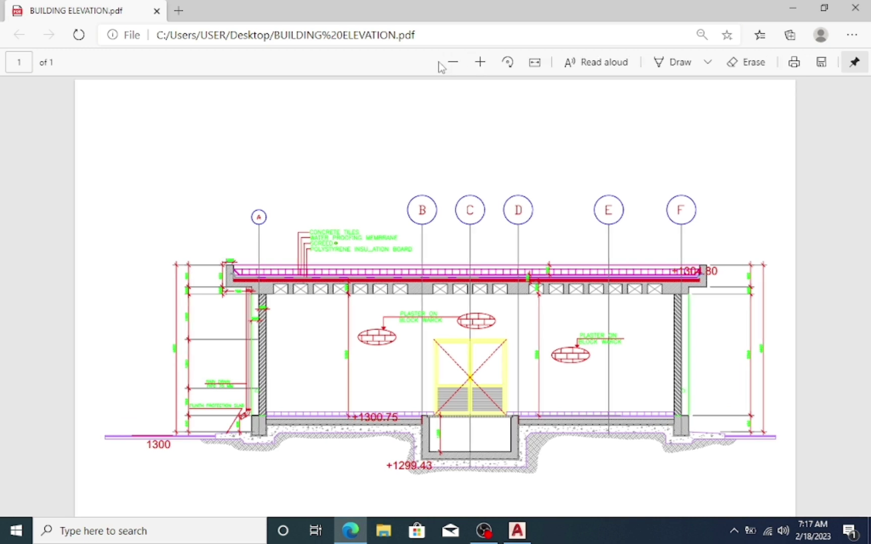
left_click(791, 8)
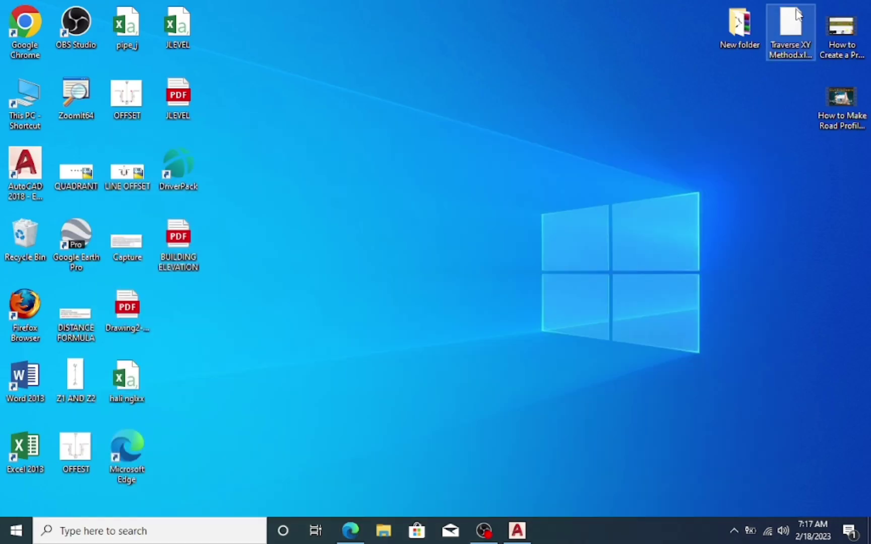
Step: Start a PDF Underlay attachment in AutoCAD and pick BUILDING ELEVATION from the Desktop
left_click(521, 531)
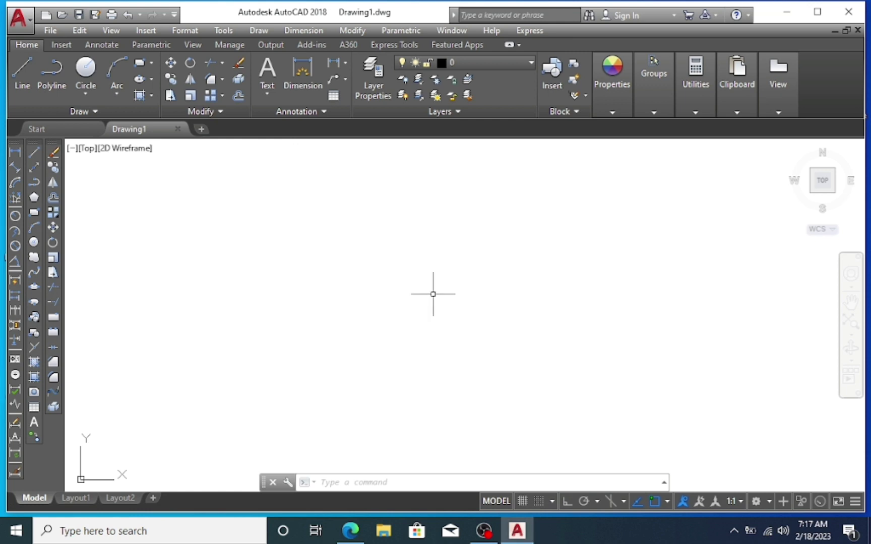
left_click(144, 30)
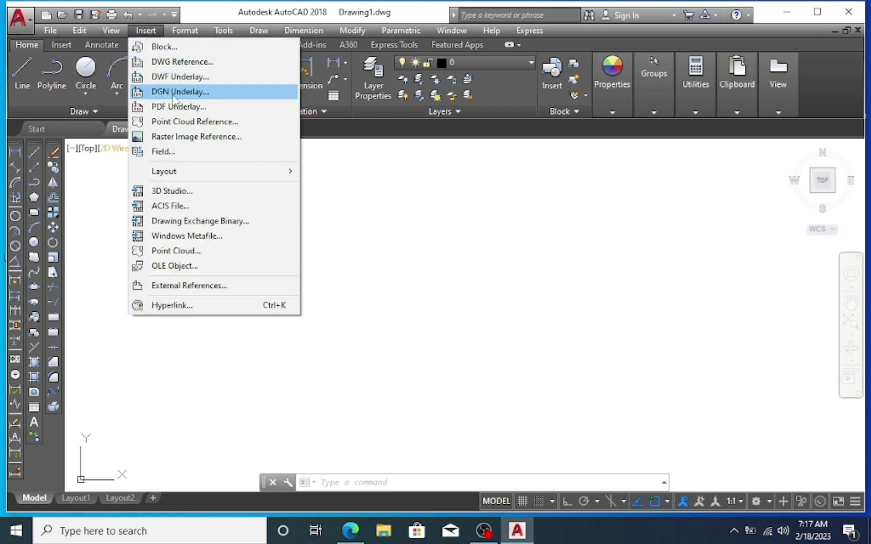
left_click(179, 106)
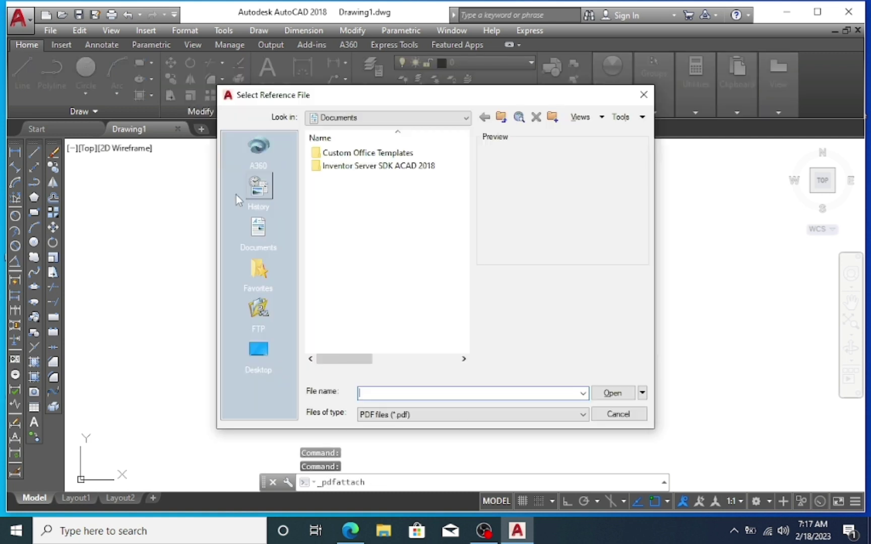
left_click(262, 356)
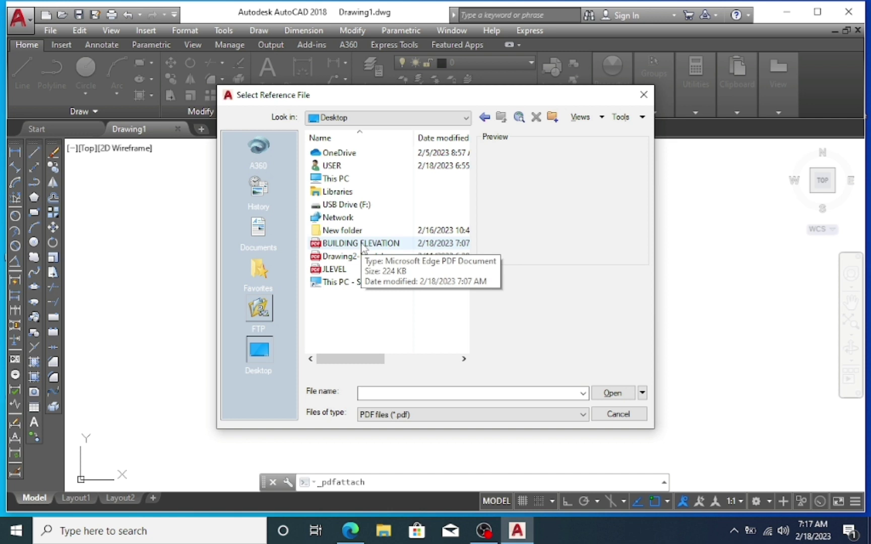
left_click(364, 244)
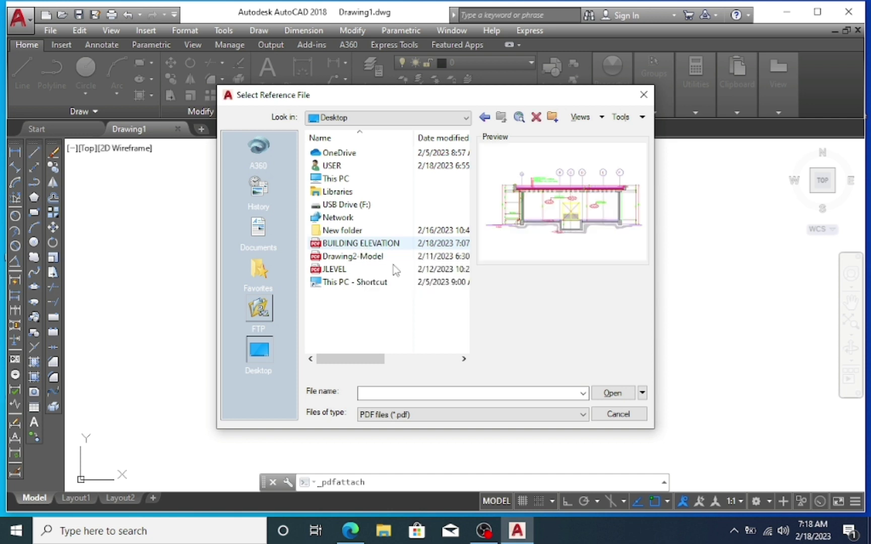
key("Return")
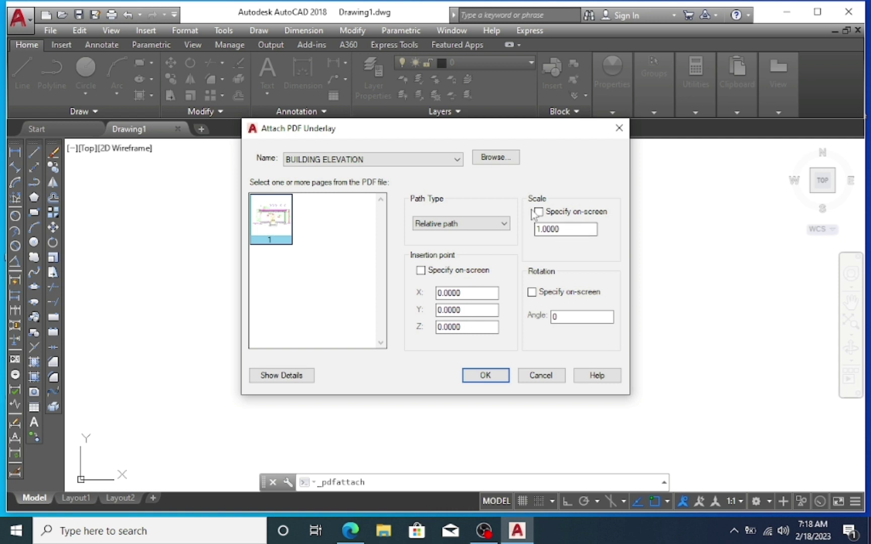
Step: Attach the BUILDING ELEVATION underlay at scale 1.0000 with insertion point X 1000, Y 2000
left_click(563, 231)
left_click_drag(464, 295, 421, 299)
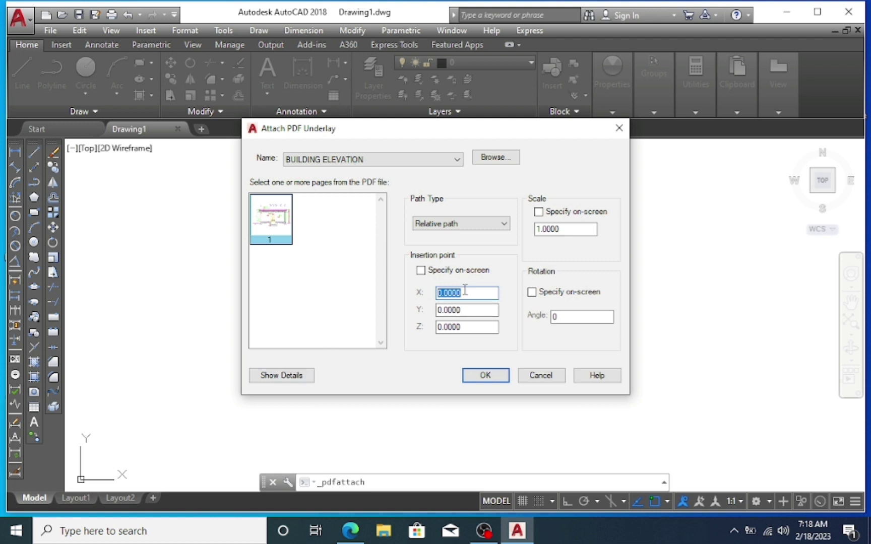
type("1")
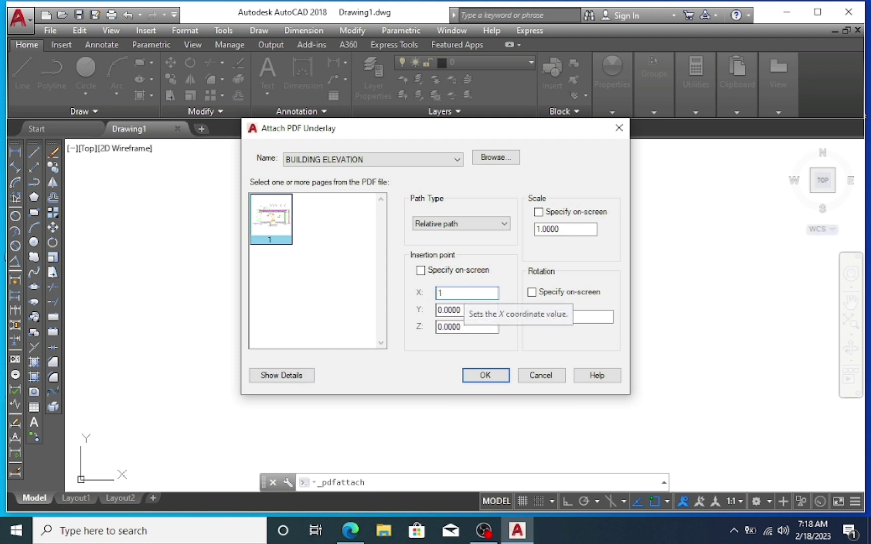
type("000")
key("Tab")
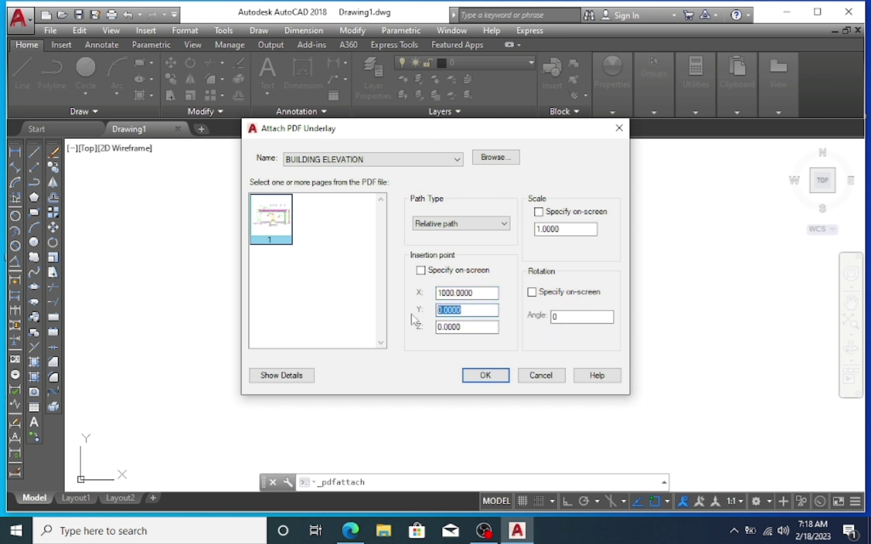
type("2")
type("000")
left_click(491, 377)
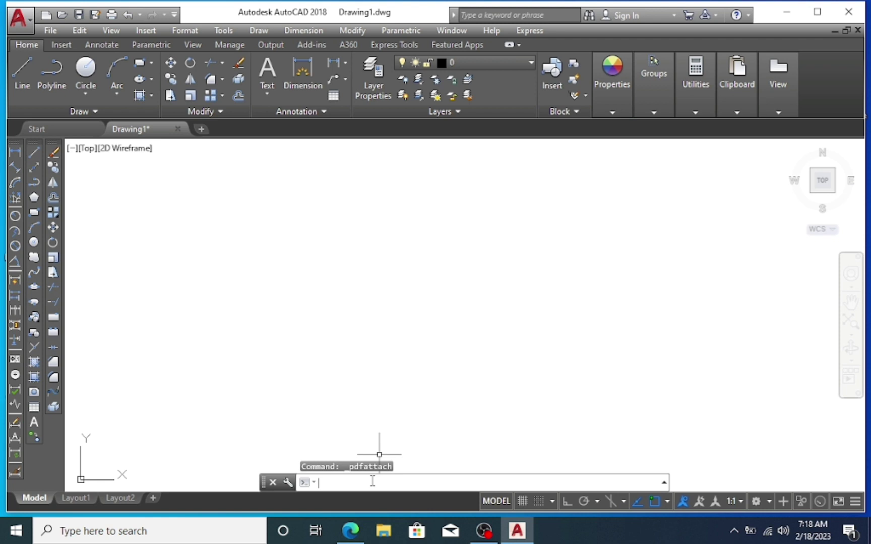
Step: Zoom to extents to show the whole elevation, then launch APPLOAD
type("z")
key("Return")
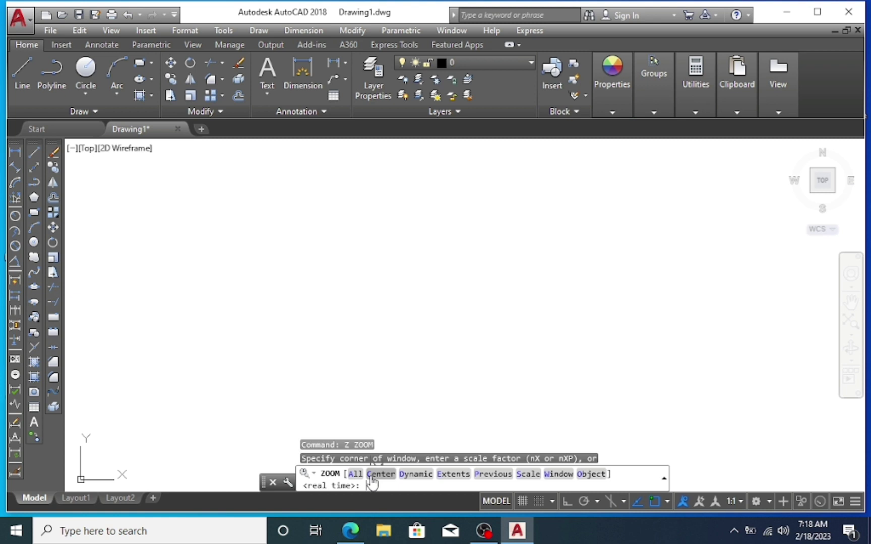
type("e")
key("Return")
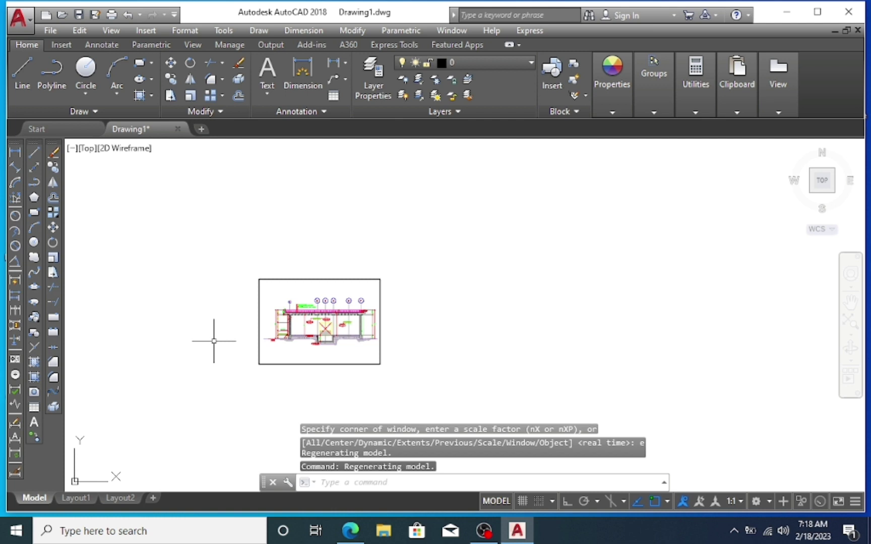
type("appload")
key("Return")
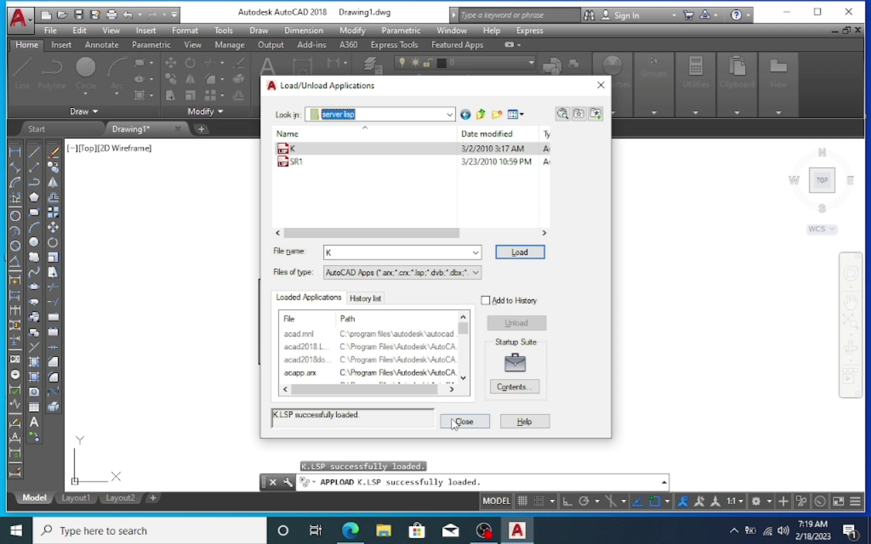
left_click(464, 421)
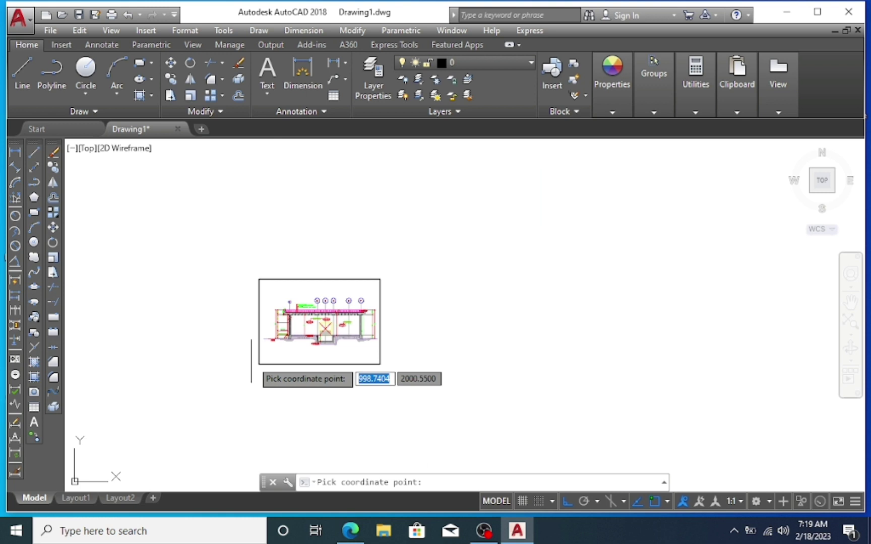
left_click(251, 361)
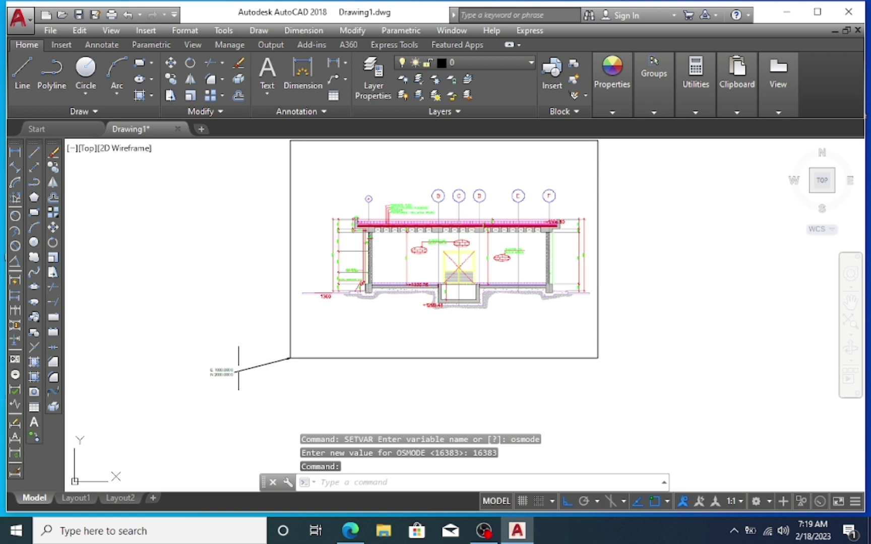
scroll(238, 368, "up", 4)
scroll(230, 357, "down", 1)
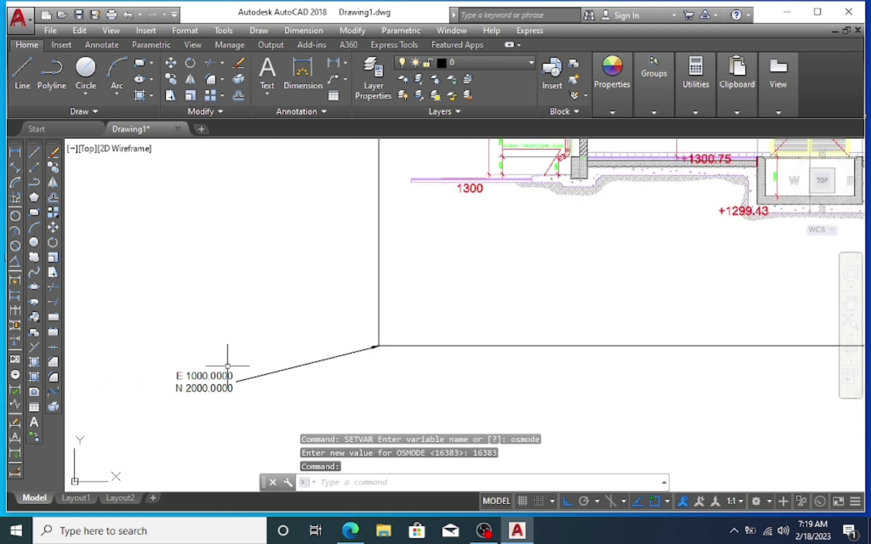
scroll(285, 369, "down", 2)
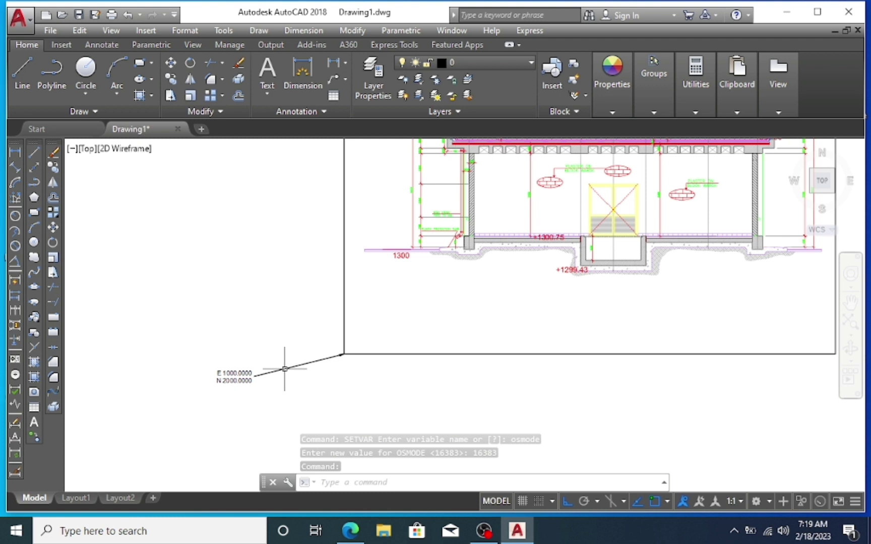
scroll(284, 369, "down", 4)
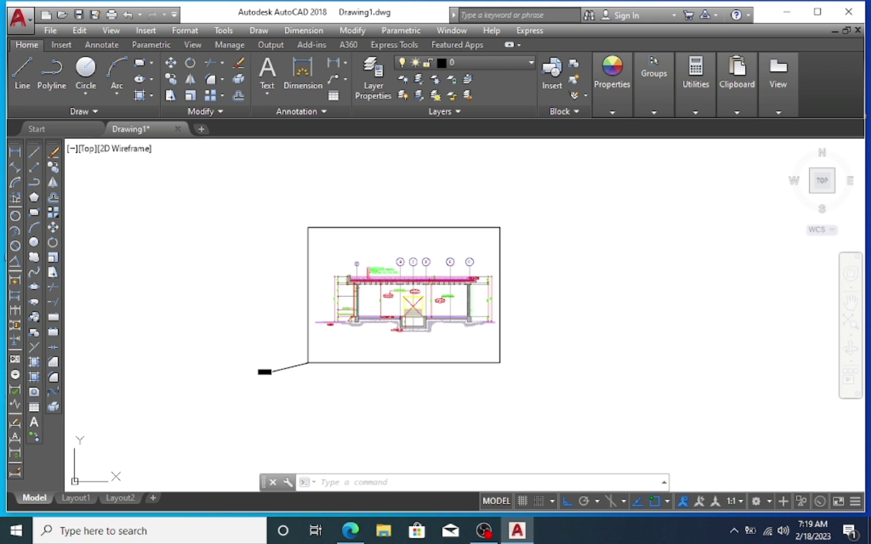
Step: Window-select the BUILDING ELEVATION PDF underlay so its PDF Underlay tools appear
left_click(395, 228)
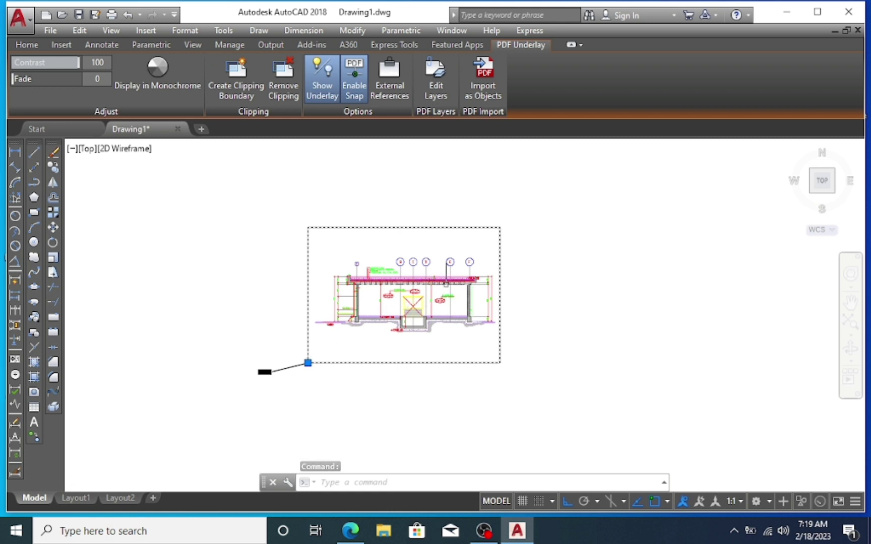
scroll(445, 284, "up", 4)
key("Escape")
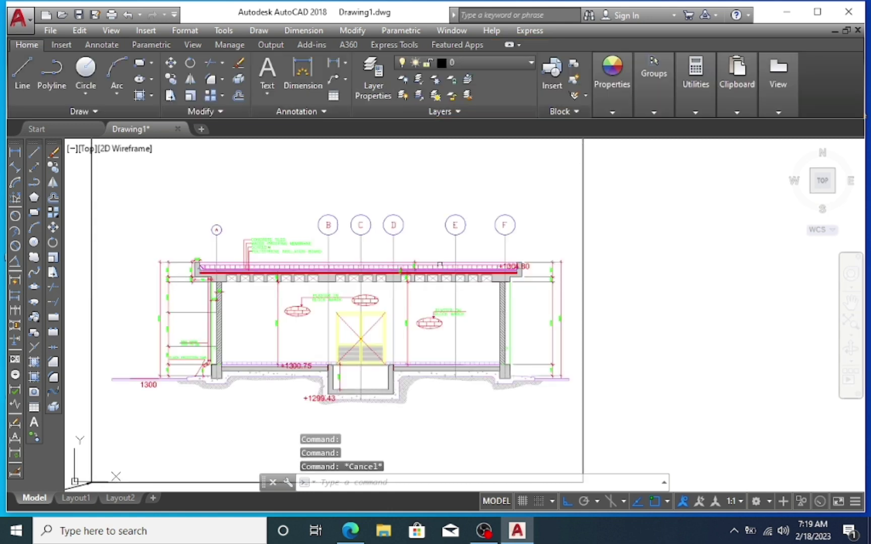
left_click(469, 199)
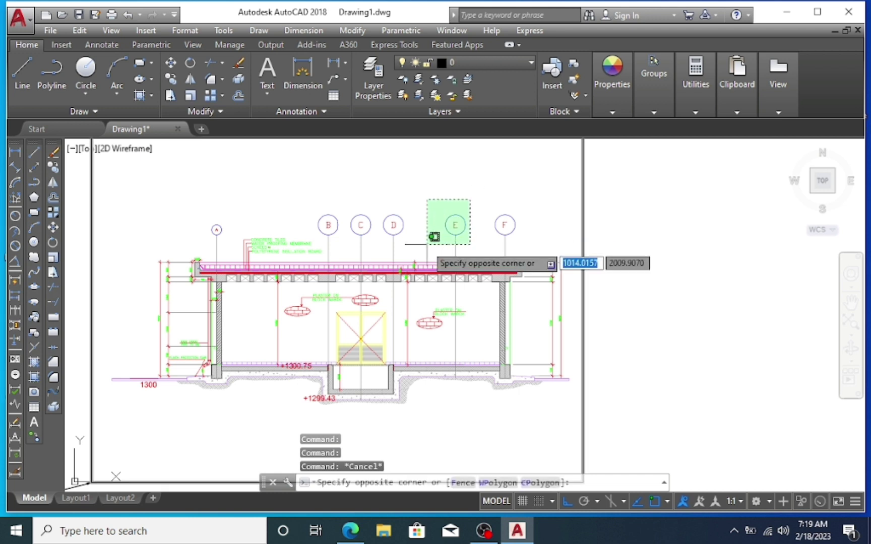
left_click(427, 243)
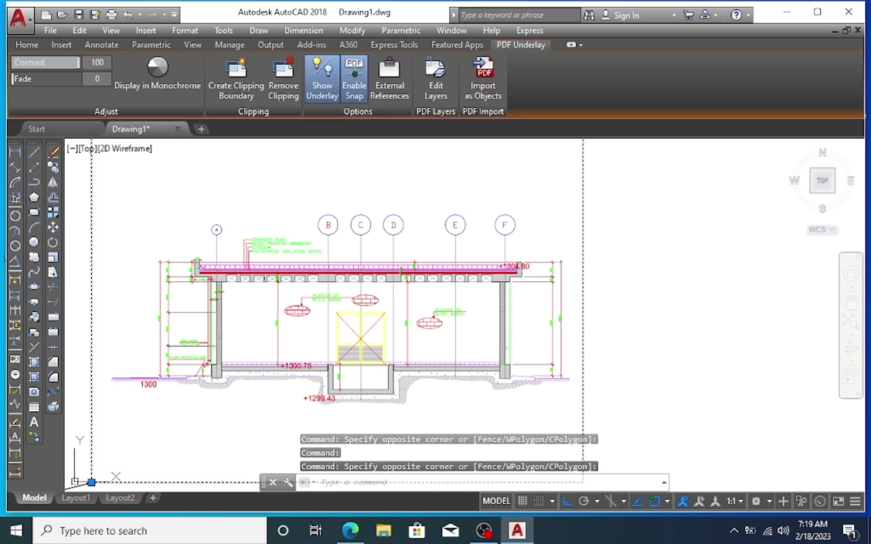
scroll(279, 237, "down", 4)
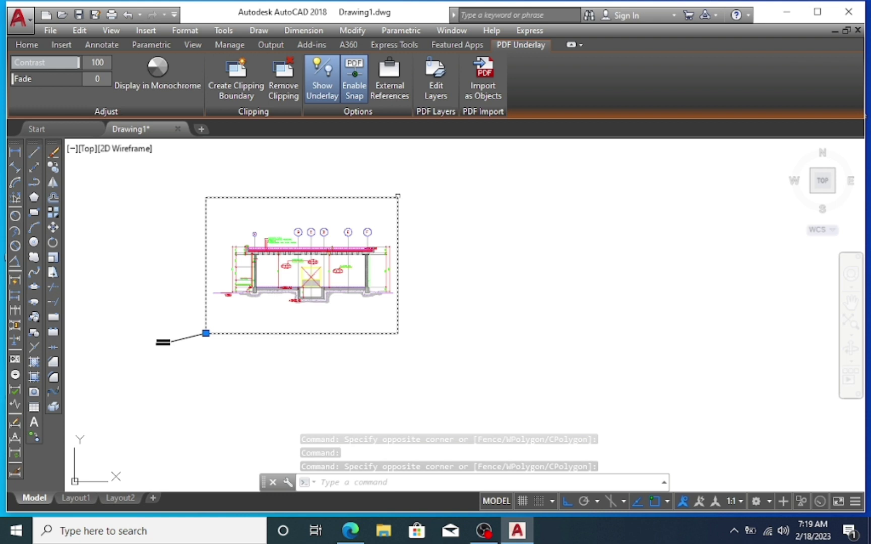
Step: Import the entire PDF area as AutoCAD objects and unload the underlay
left_click(482, 89)
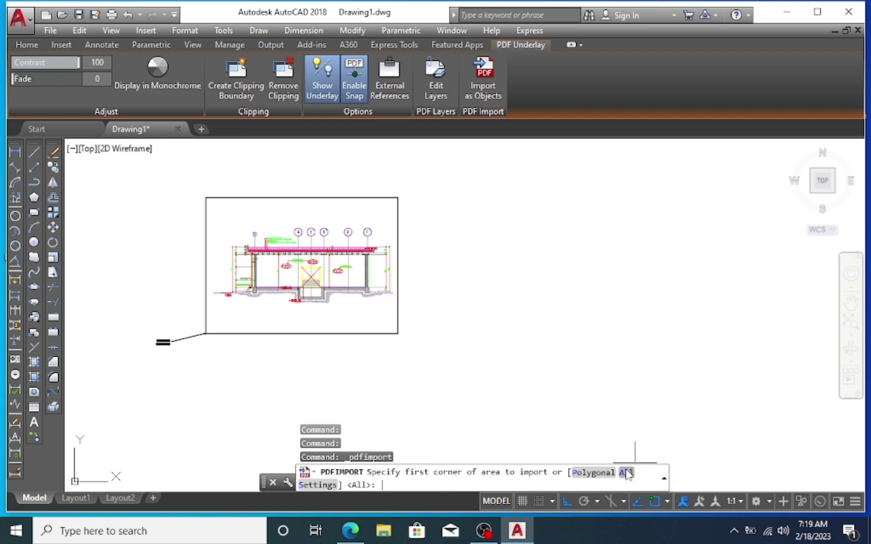
left_click(626, 472)
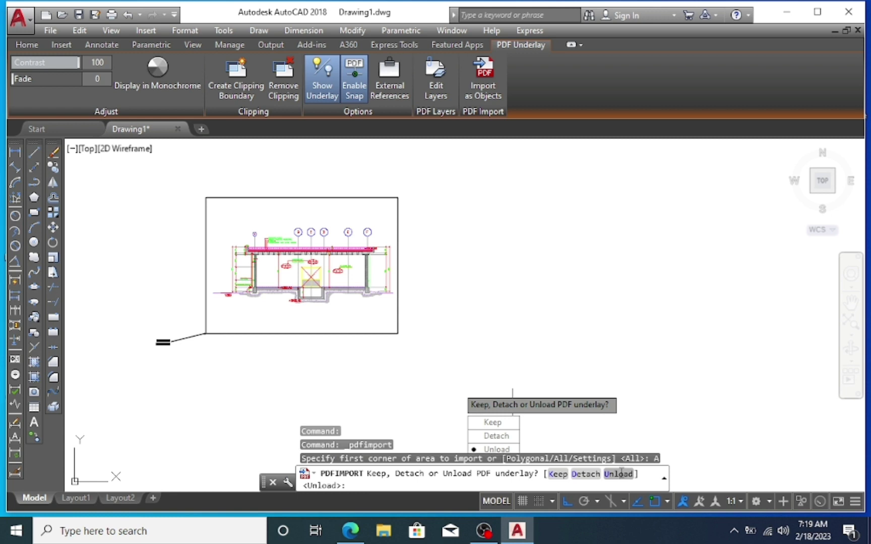
left_click(619, 474)
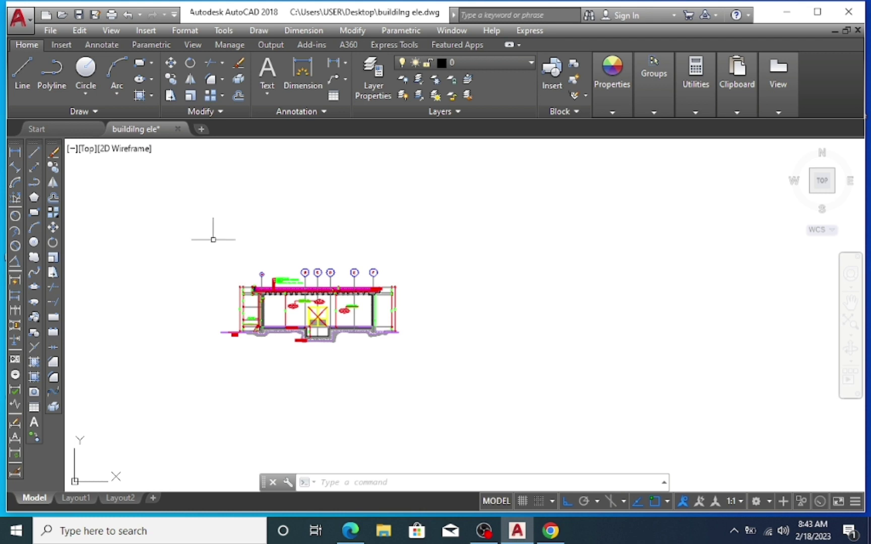
Step: Select grid line B to confirm the converted lines are editable objects
scroll(270, 302, "up", 1)
scroll(269, 302, "up", 5)
scroll(410, 224, "down", 2)
scroll(409, 224, "up", 4)
left_click(421, 195)
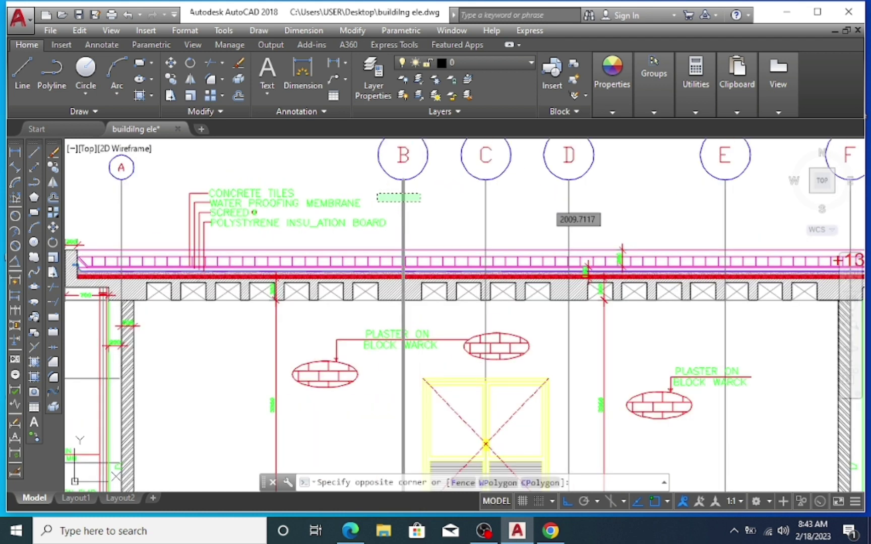
left_click(376, 201)
scroll(376, 202, "down", 5)
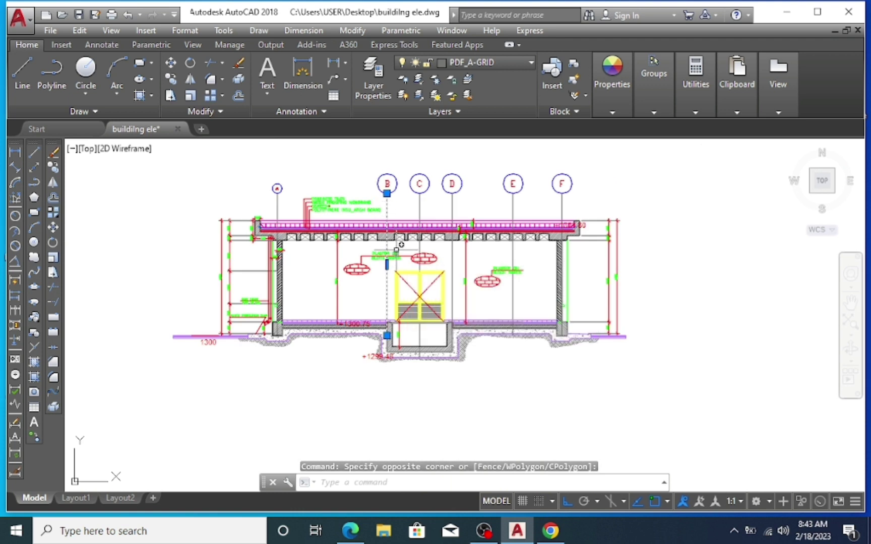
double_click(398, 235)
key("Escape")
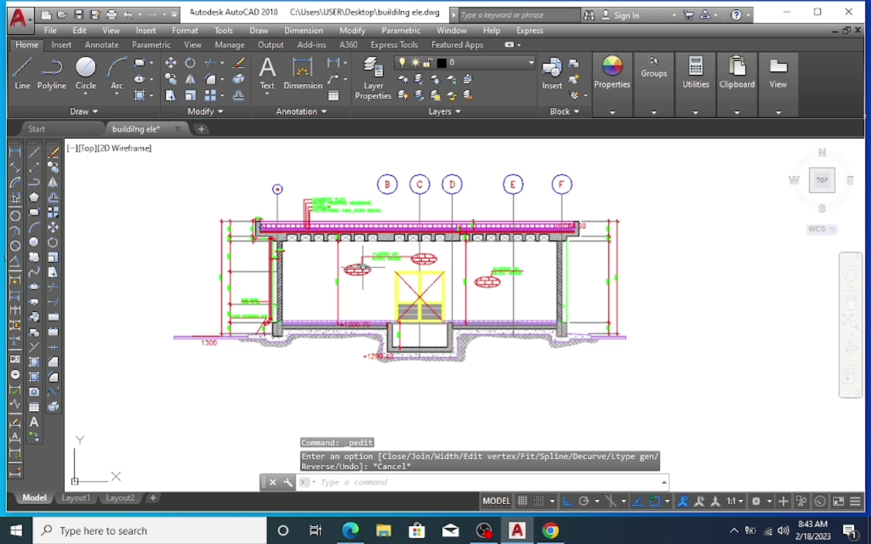
Step: Erase the +1300.75 level text from the elevation
scroll(355, 288, "up", 4)
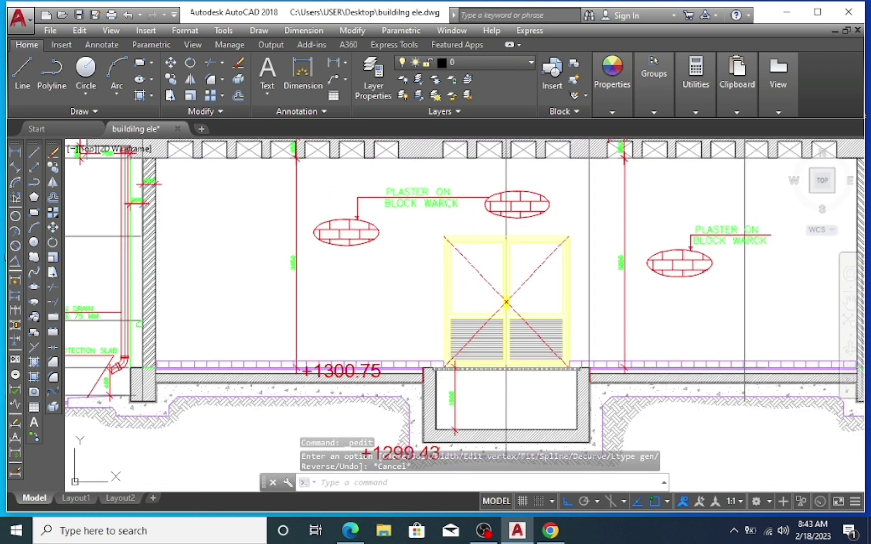
scroll(366, 370, "up", 2)
scroll(367, 371, "up", 2)
left_click(371, 348)
type("e")
key("Return")
scroll(369, 342, "down", 2)
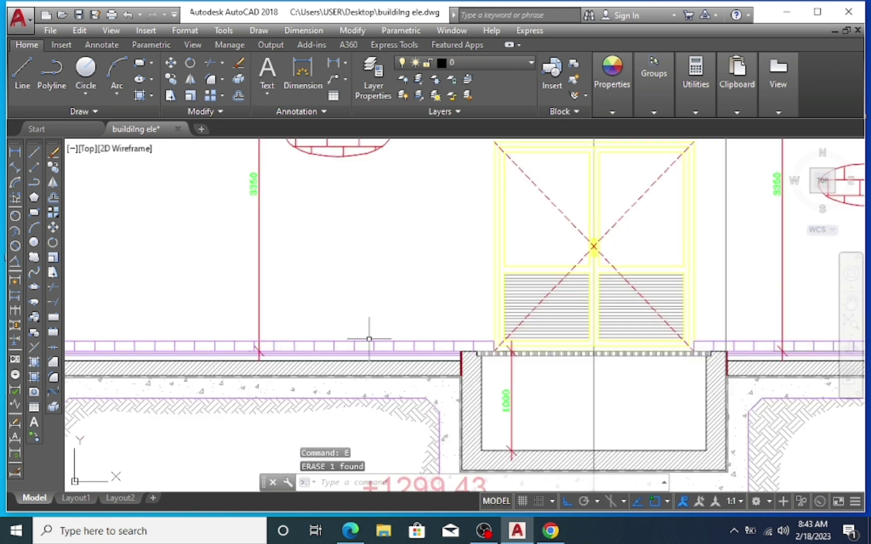
scroll(369, 338, "down", 3)
scroll(362, 353, "down", 1)
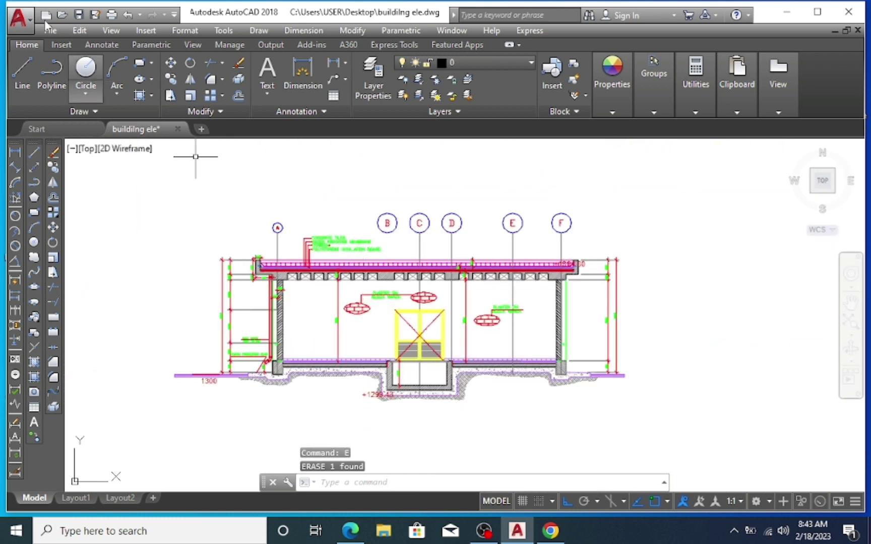
Step: Save As building ele.dwg to the Desktop and confirm overwriting the existing file
left_click(28, 19)
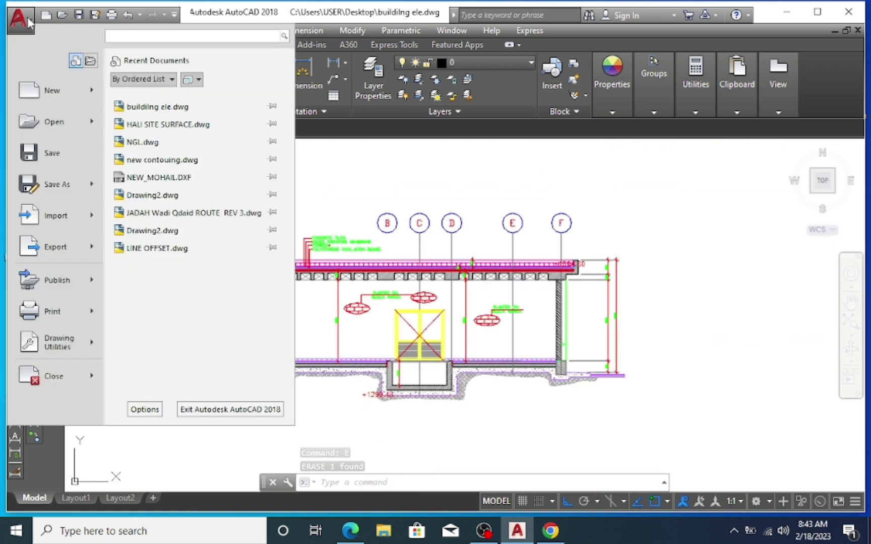
left_click(66, 188)
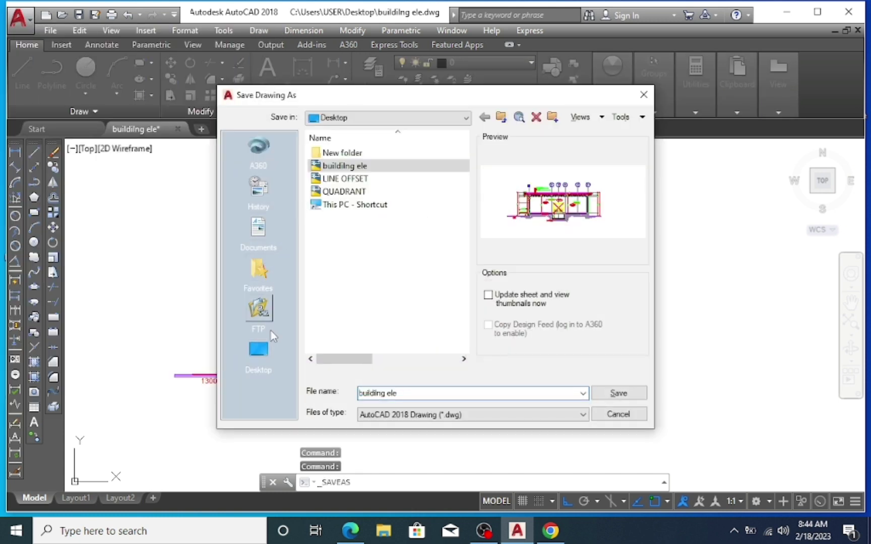
left_click(262, 353)
left_click(408, 393)
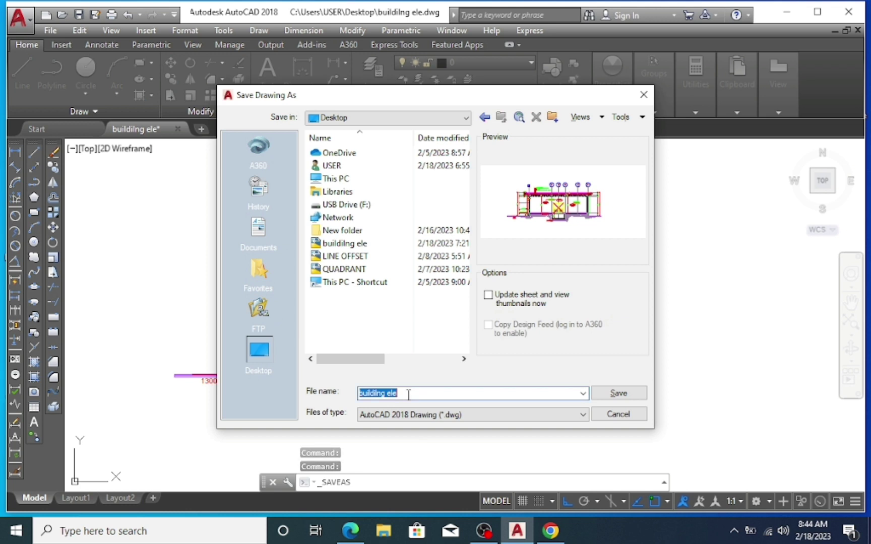
left_click(625, 396)
left_click(422, 296)
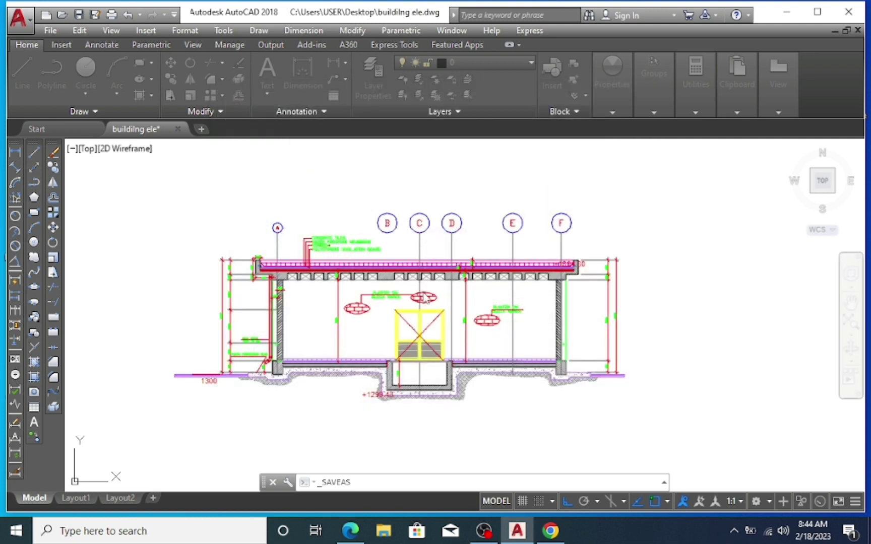